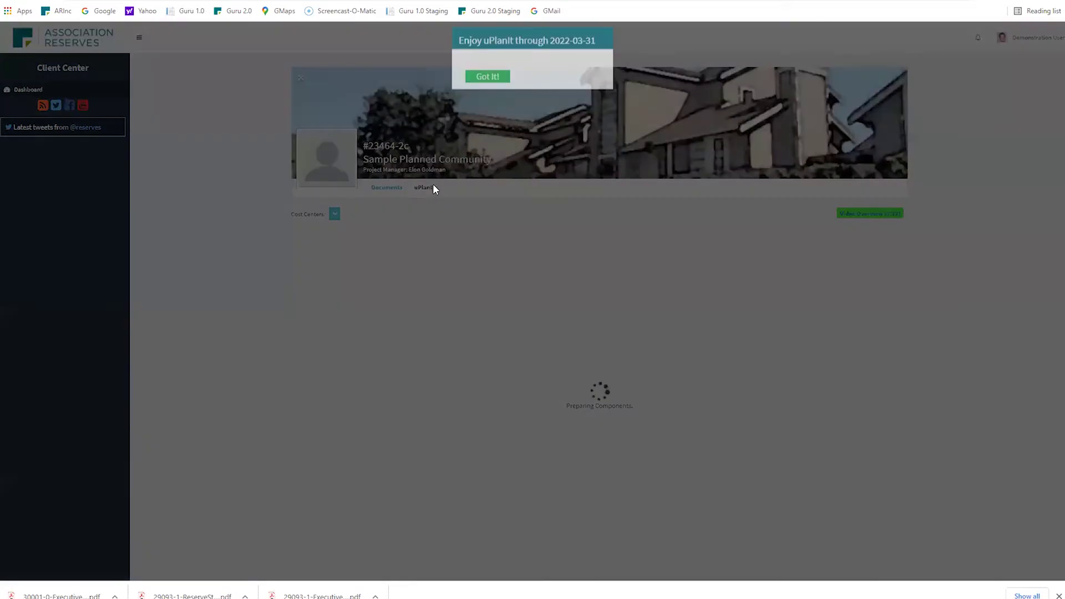
- Open the Sample Planned Community property from the dashboard and bring up its uPlanIt section, dismissing the access notice
{"action": "left_click", "coordinate": [488, 87]}
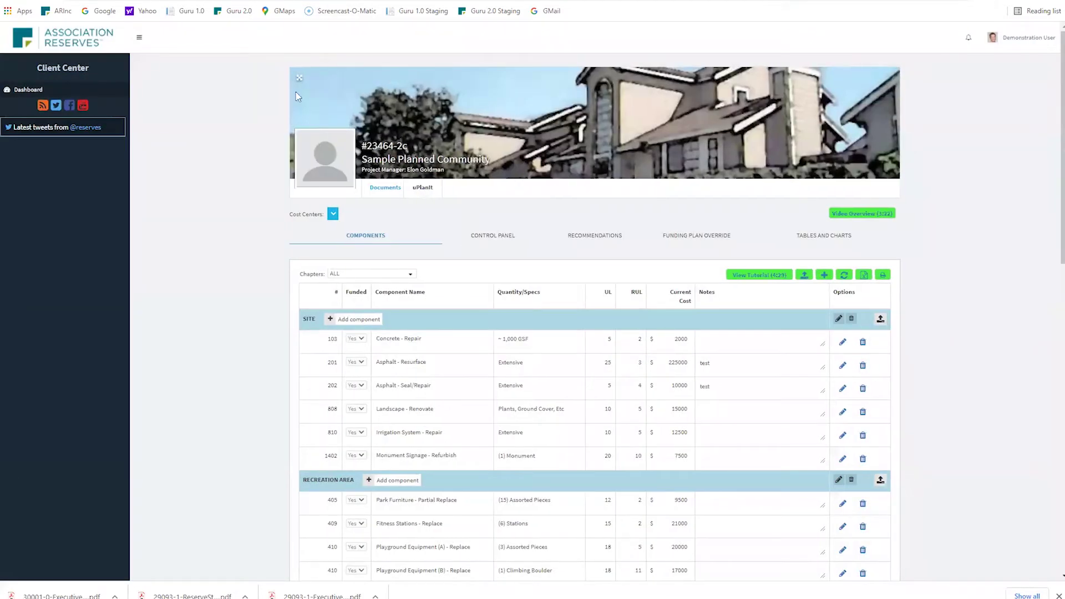
{"action": "left_click", "coordinate": [381, 190]}
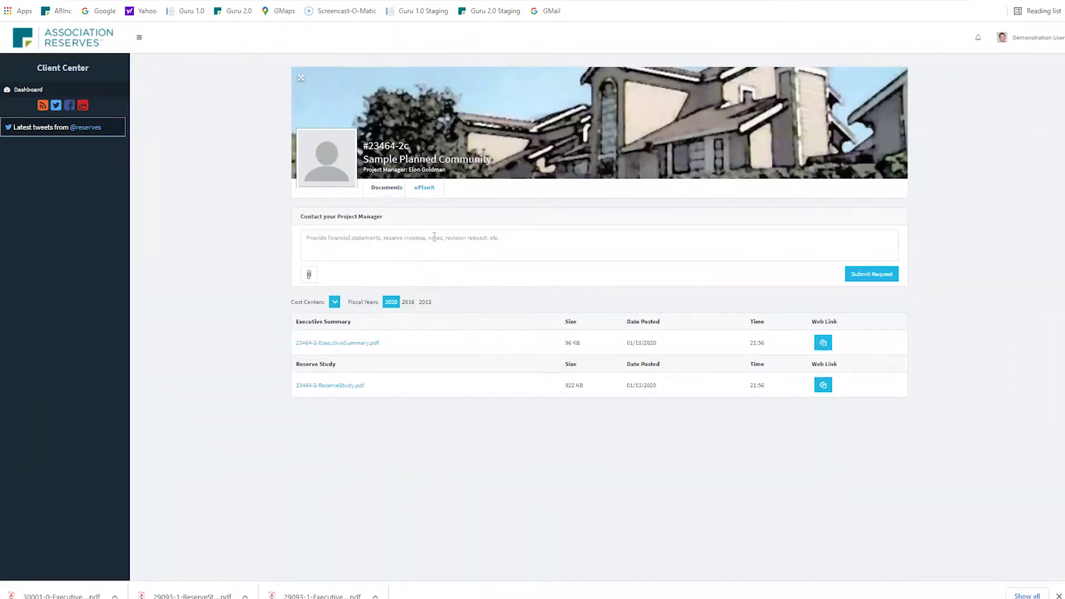
{"action": "left_click", "coordinate": [38, 91]}
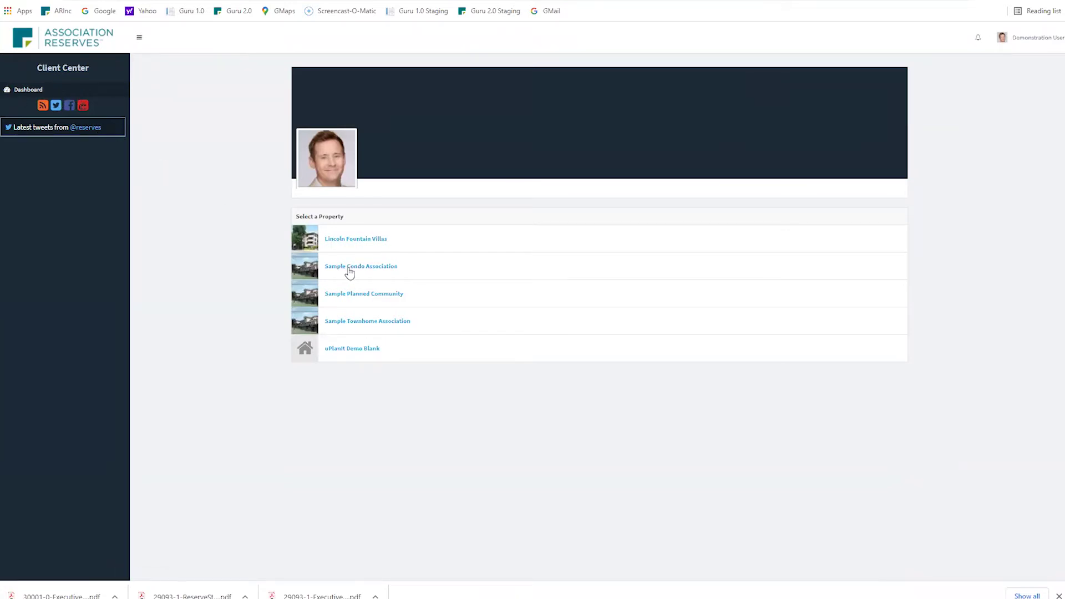
{"action": "left_click", "coordinate": [353, 294]}
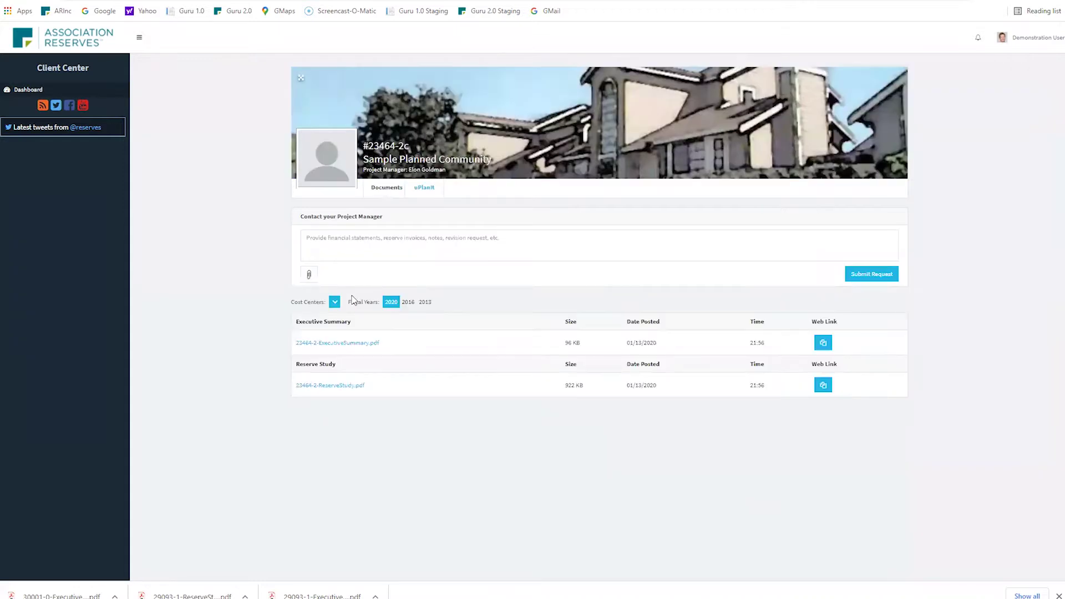
{"action": "left_click", "coordinate": [427, 189]}
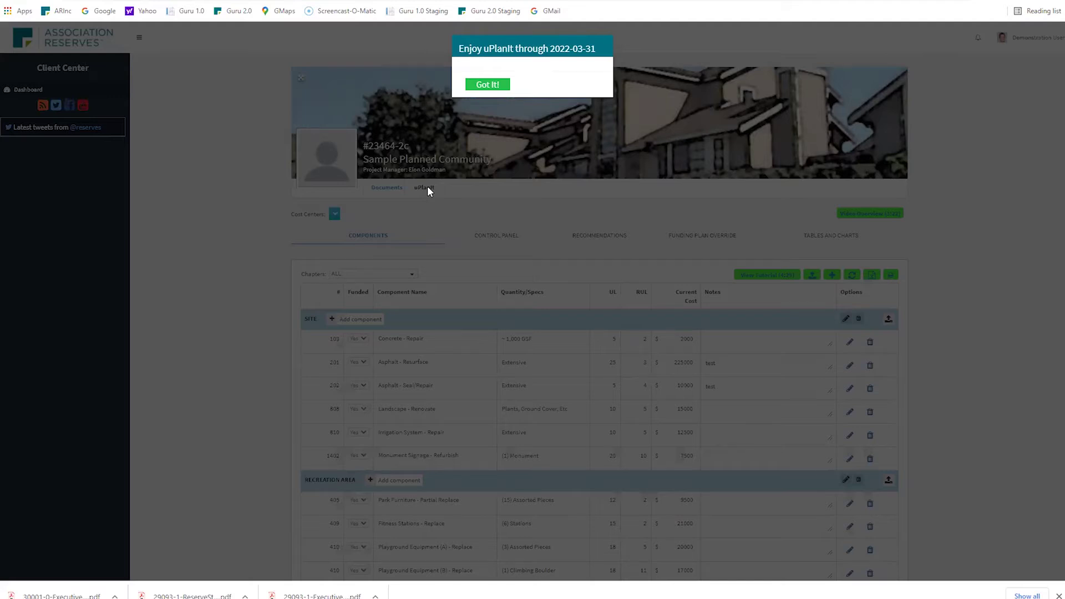
{"action": "left_click", "coordinate": [491, 84]}
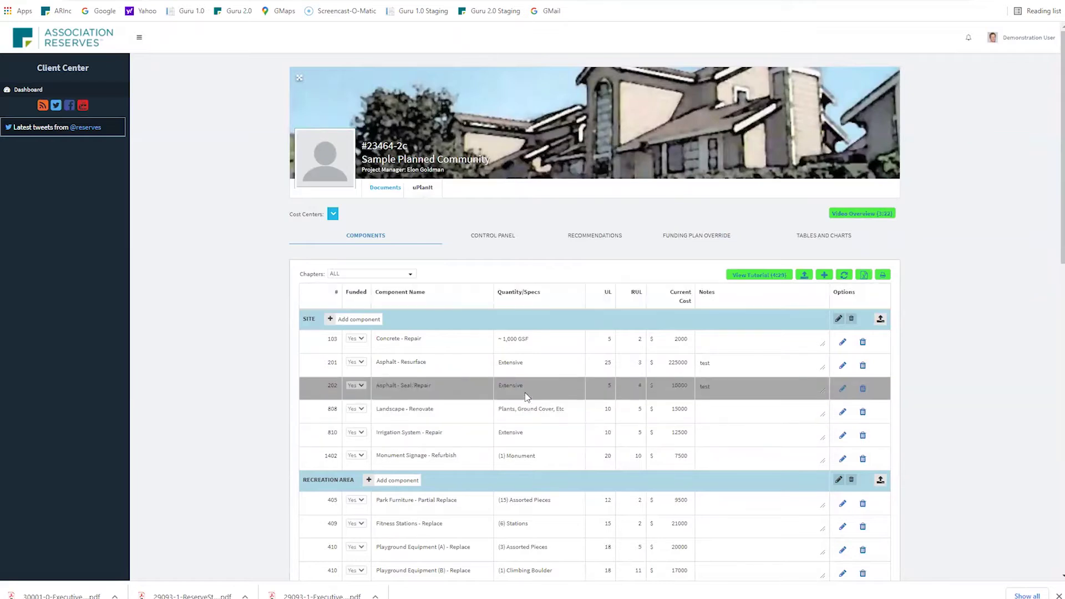
- Review the whole component list, including the Site and Recreation Area chapters, and view the Annual Reserve Expenses chart
{"action": "scroll", "coordinate": [647, 372], "scroll_direction": "down", "scroll_amount": 2}
{"action": "scroll", "coordinate": [549, 330], "scroll_direction": "up", "scroll_amount": 2}
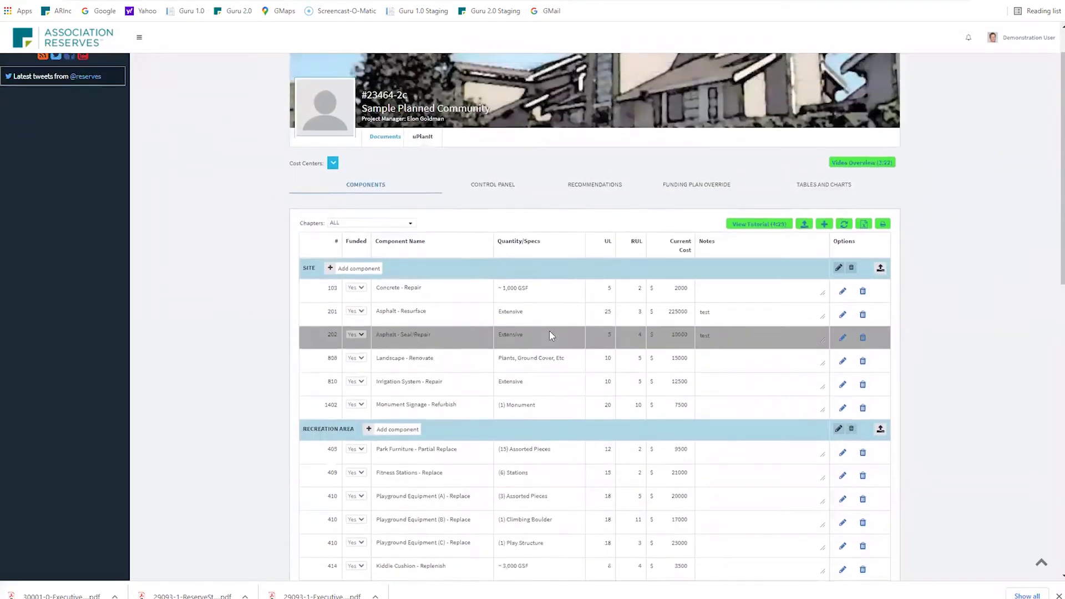
{"action": "scroll", "coordinate": [438, 320], "scroll_direction": "down", "scroll_amount": 3}
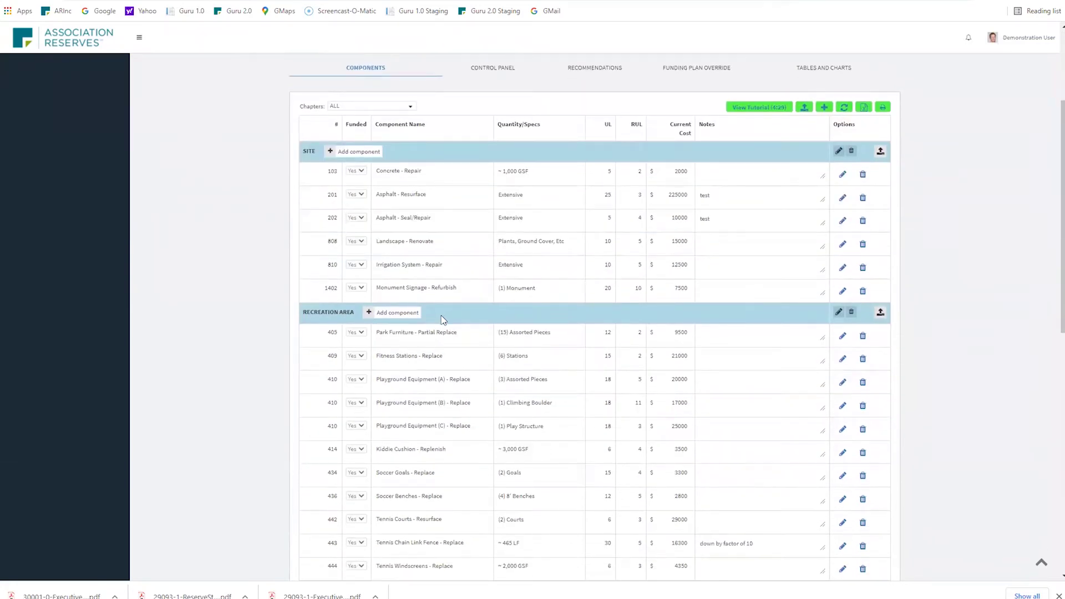
{"action": "scroll", "coordinate": [442, 320], "scroll_direction": "down", "scroll_amount": 7}
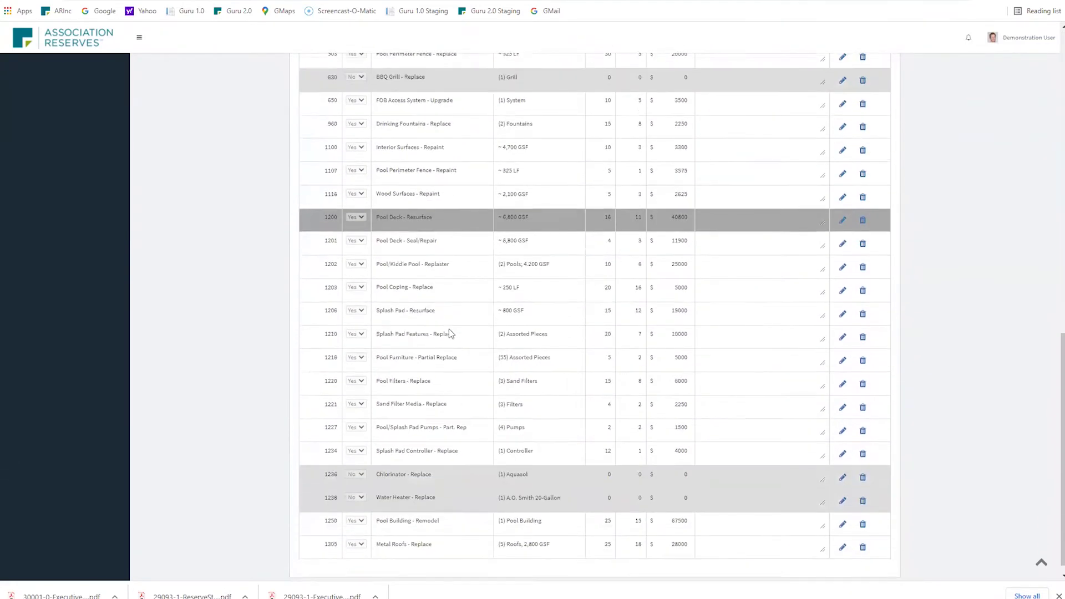
{"action": "scroll", "coordinate": [451, 327], "scroll_direction": "up", "scroll_amount": 4}
{"action": "scroll", "coordinate": [452, 324], "scroll_direction": "up", "scroll_amount": 5}
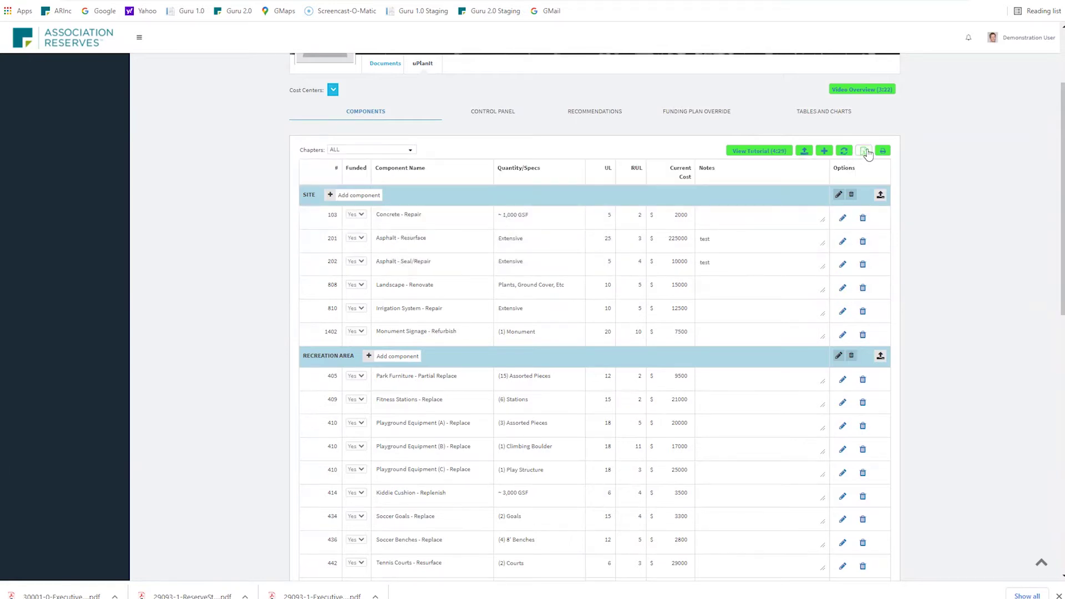
{"action": "left_click", "coordinate": [820, 115]}
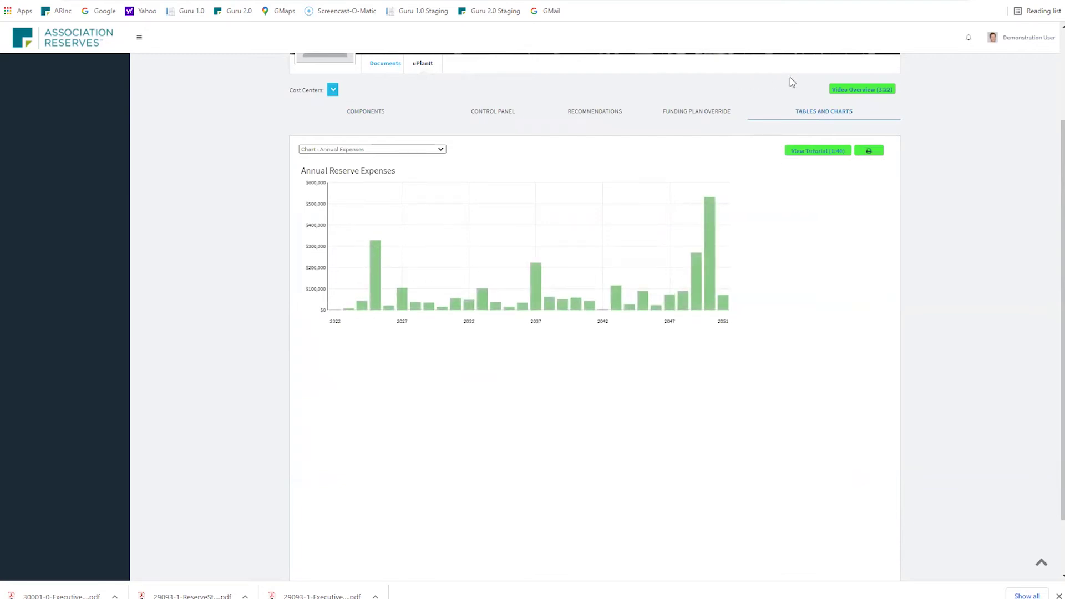
- In the component list, set the current cost of Asphalt - Resurface to 175000 and its RUL to 4
{"action": "left_click", "coordinate": [364, 112]}
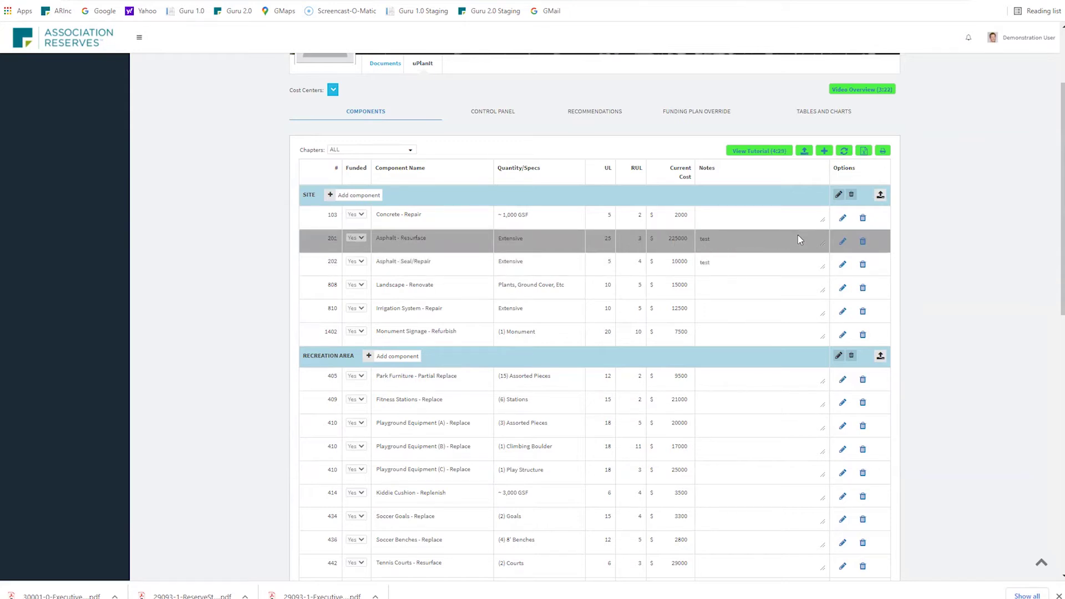
{"action": "left_click", "coordinate": [842, 242]}
{"action": "left_click", "coordinate": [842, 242]}
{"action": "left_click", "coordinate": [670, 240]}
{"action": "type", "text": "2"}
{"action": "key", "text": "BackSpace"}
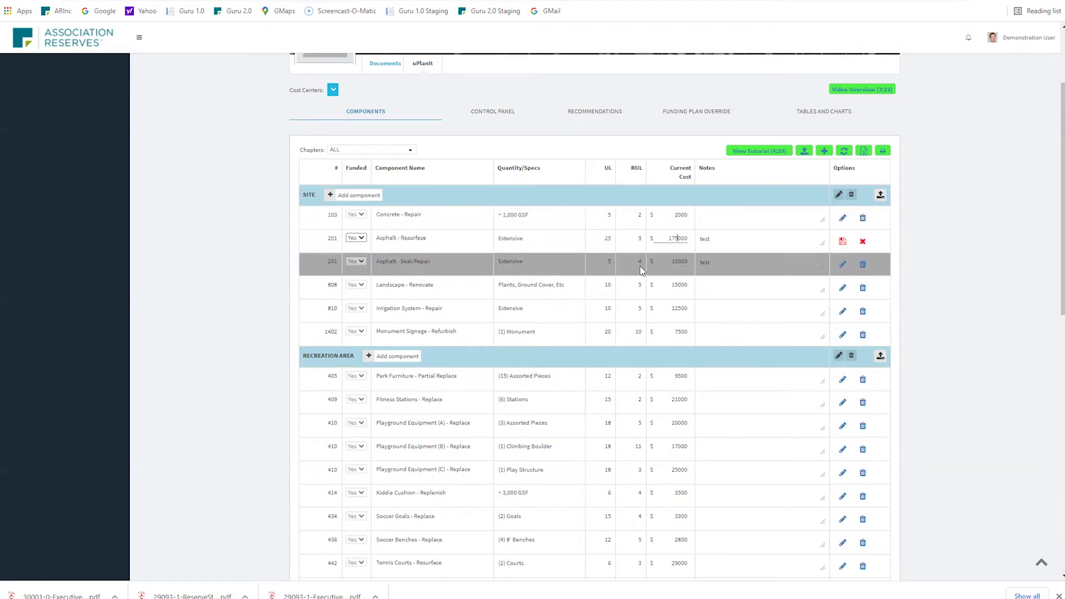
{"action": "left_click", "coordinate": [638, 239]}
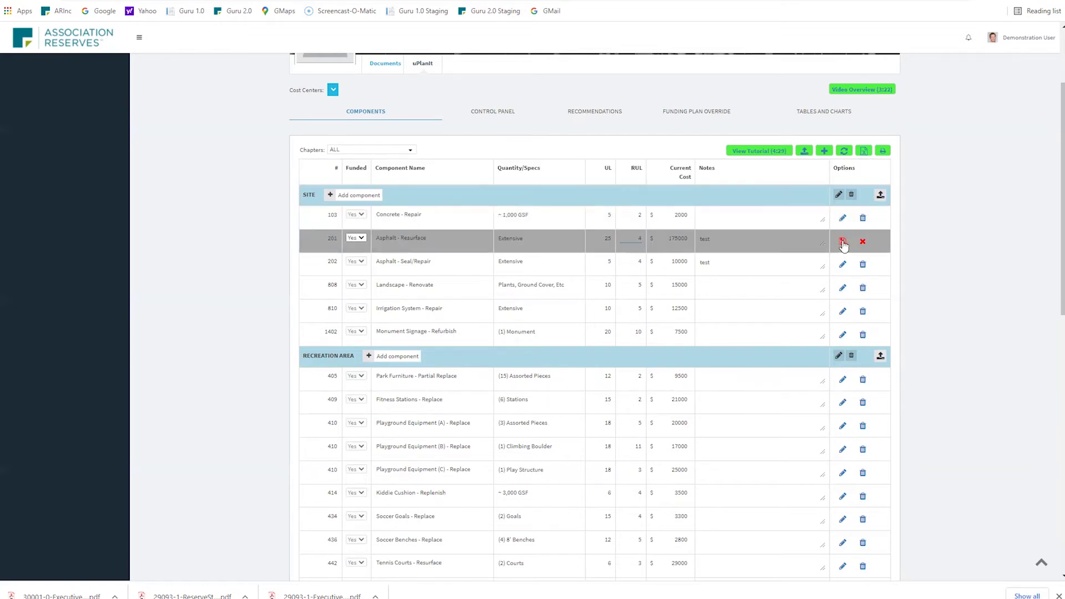
- Replace the Asphalt - Resurface note with "pushed out one year", save the component, and check the annual expenses chart
{"action": "left_click", "coordinate": [746, 237]}
{"action": "key", "text": "BackSpace"}
{"action": "key", "text": "BackSpace"}
{"action": "key", "text": "BackSpace"}
{"action": "type", "text": "pushed out one year"}
{"action": "left_click", "coordinate": [841, 242]}
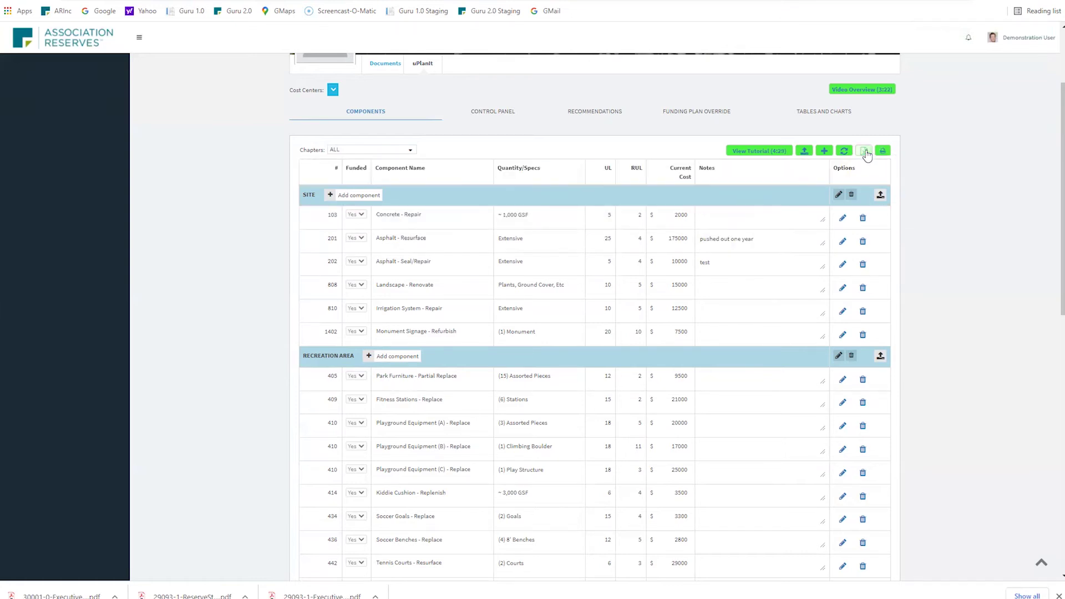
{"action": "left_click", "coordinate": [803, 112]}
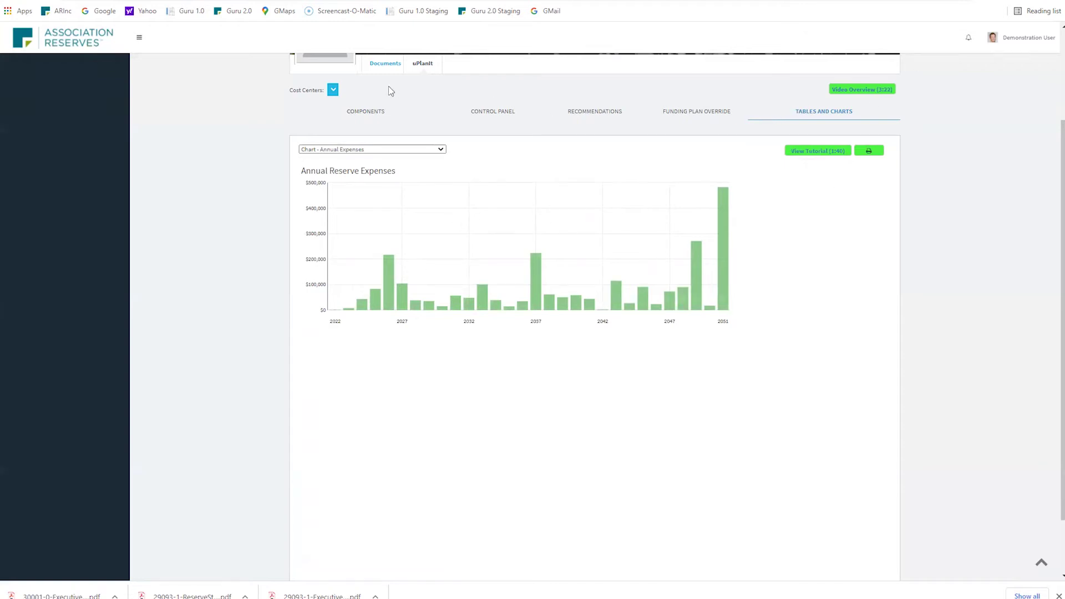
- Mark the Soccer Goals - Replace component in the Recreation Area as not funded and save it
{"action": "left_click", "coordinate": [380, 112]}
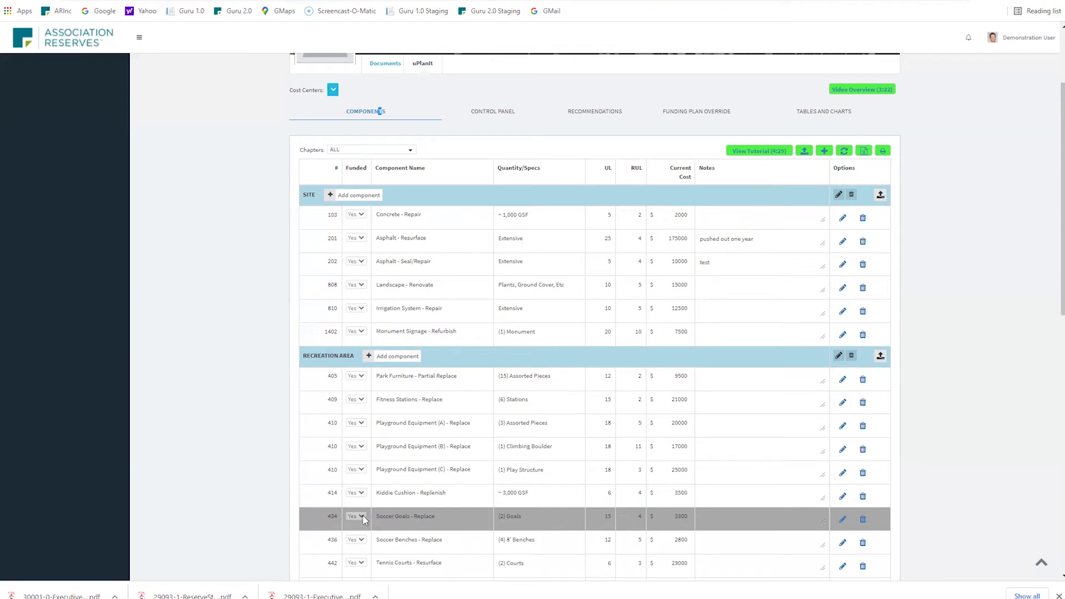
{"action": "left_click", "coordinate": [842, 519]}
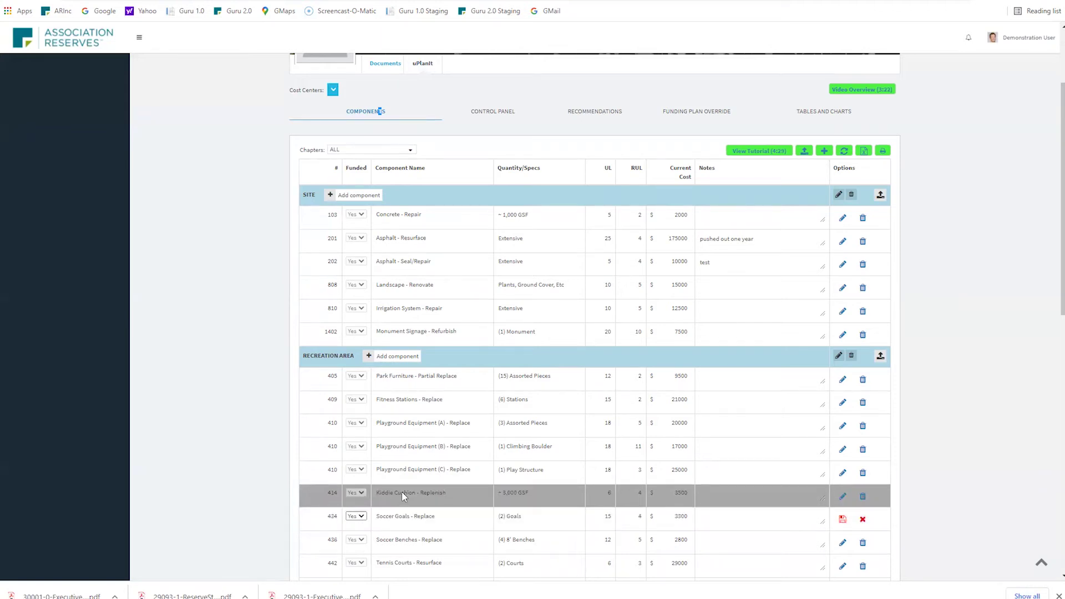
{"action": "left_click", "coordinate": [362, 517]}
{"action": "left_click", "coordinate": [357, 534]}
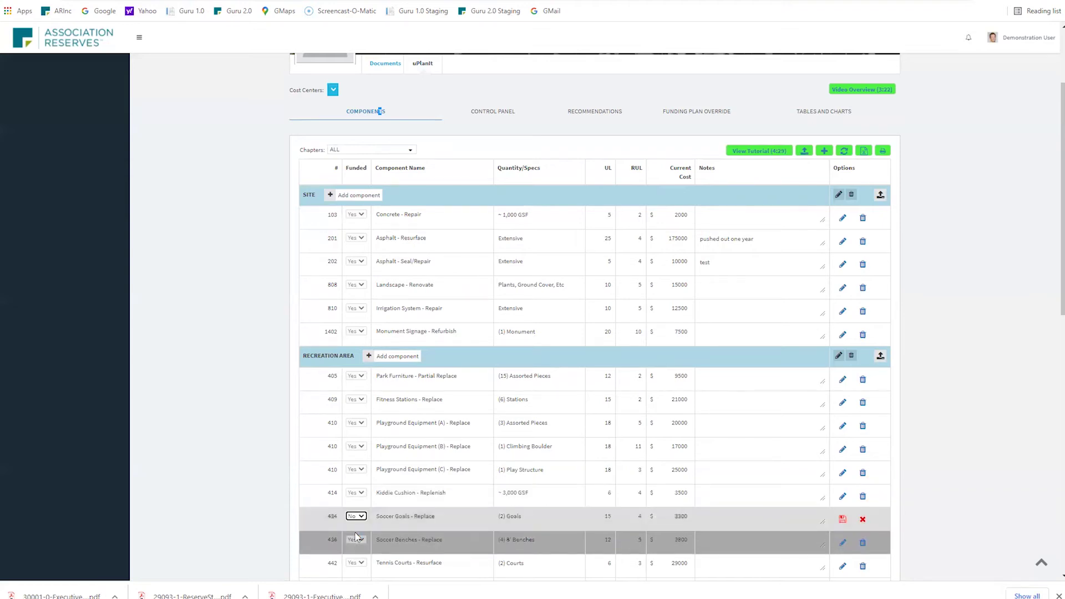
{"action": "left_click", "coordinate": [840, 521]}
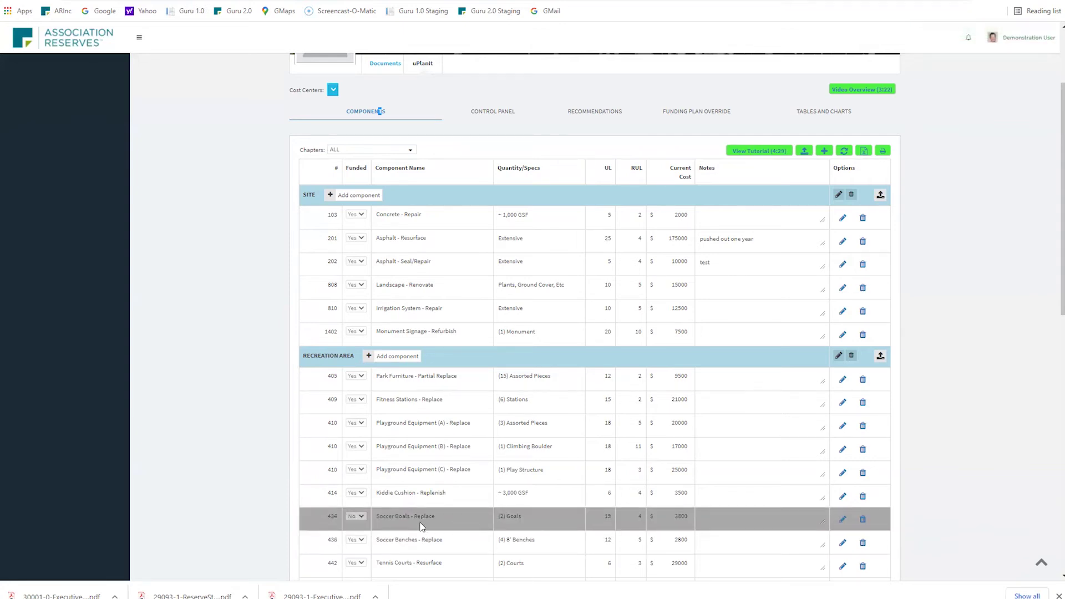
- Add the note "was funded, until we found out not common area" to Soccer Goals - Replace and save it
{"action": "left_click", "coordinate": [842, 519]}
{"action": "left_click", "coordinate": [705, 519]}
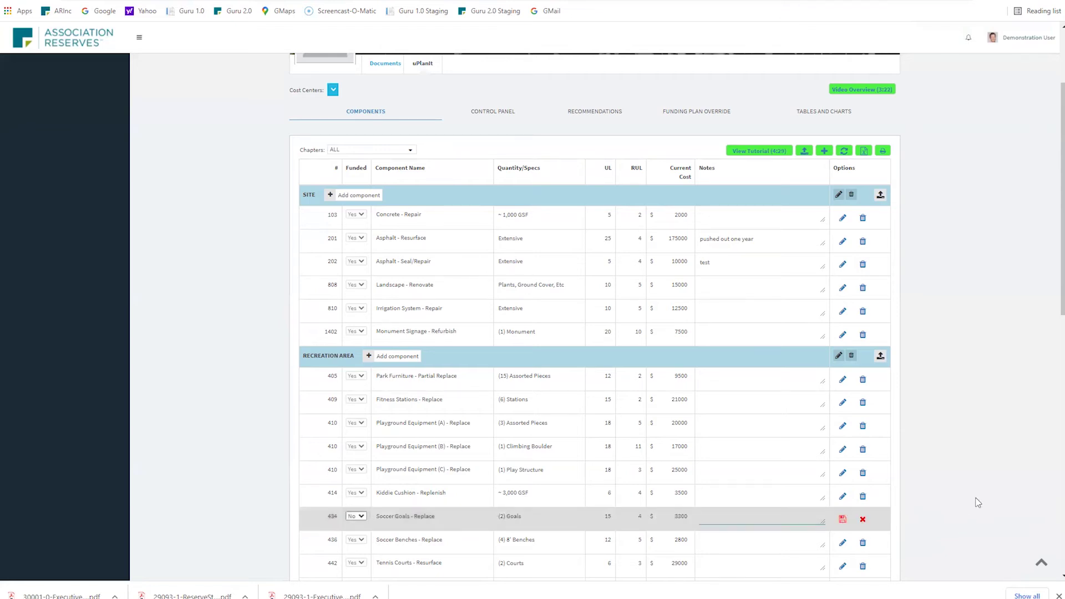
{"action": "type", "text": "was"}
{"action": "type", "text": " funded"}
{"action": "type", "text": ", until we found out"}
{"action": "type", "text": " not common are"}
{"action": "type", "text": "area"}
{"action": "left_click", "coordinate": [843, 519]}
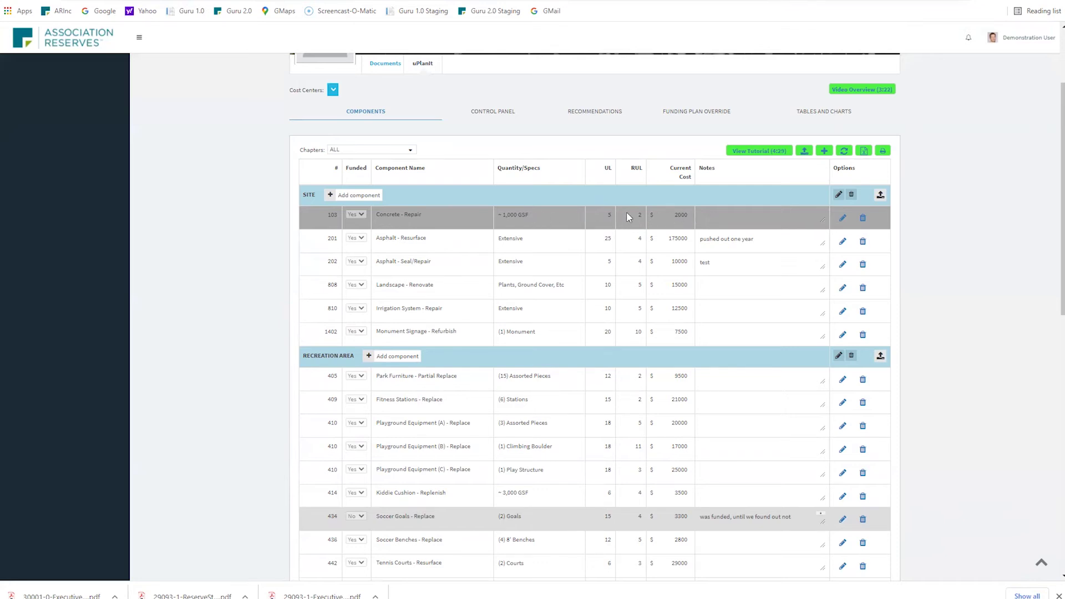
- Delete the Concrete - Repair component from the Site chapter and confirm the deletion
{"action": "left_click", "coordinate": [843, 218]}
{"action": "left_click", "coordinate": [862, 220]}
{"action": "left_click", "coordinate": [863, 219]}
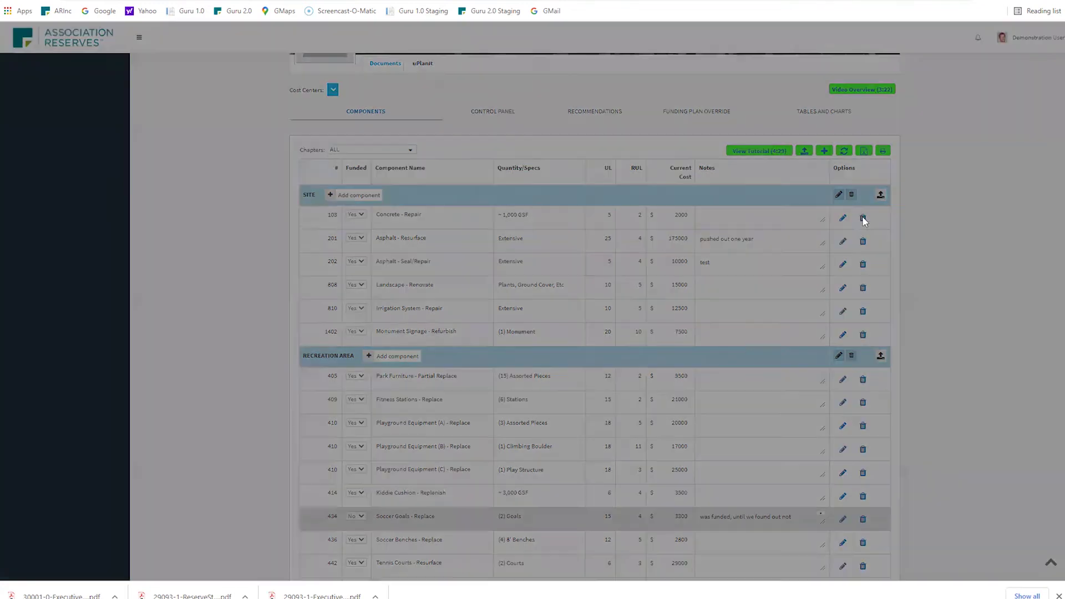
{"action": "left_click", "coordinate": [478, 92]}
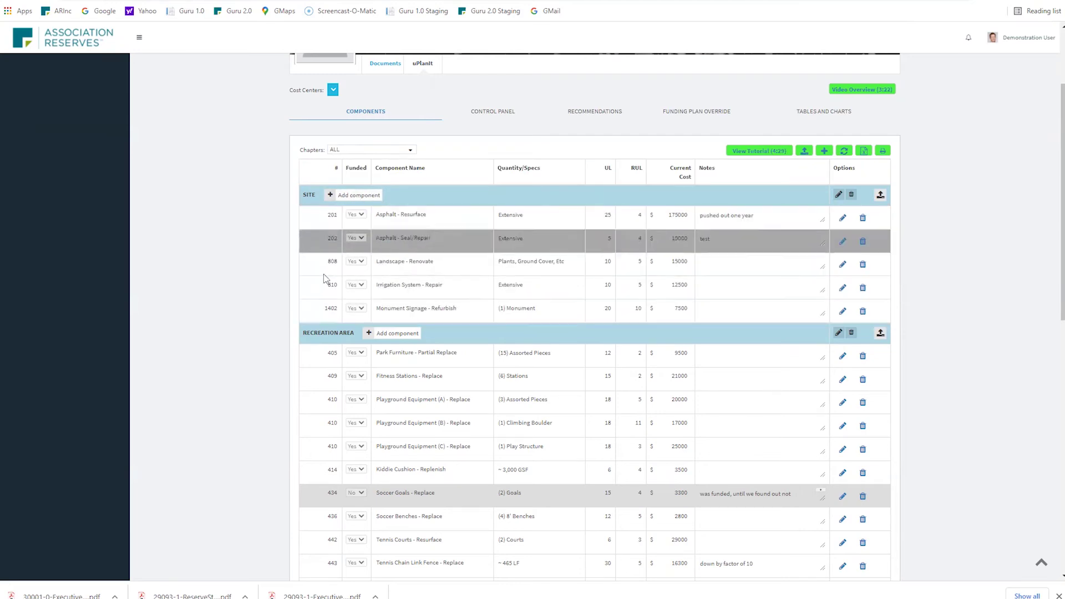
- Add a component to the Site chapter named "Asphalt Resurface Phase II" with the quantity "Second half"
{"action": "left_click", "coordinate": [358, 196]}
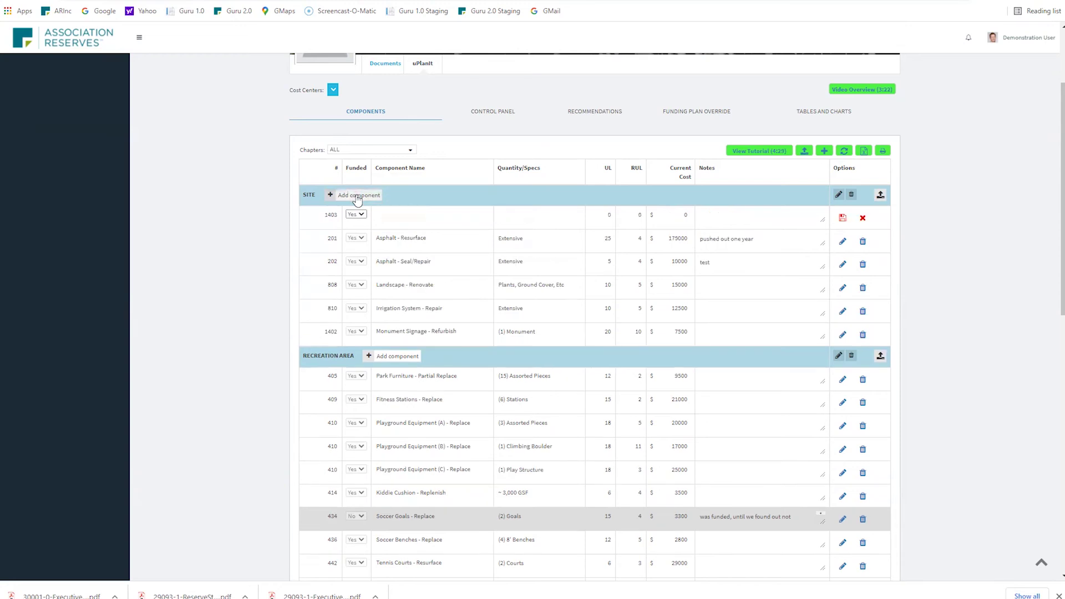
{"action": "left_click", "coordinate": [391, 213]}
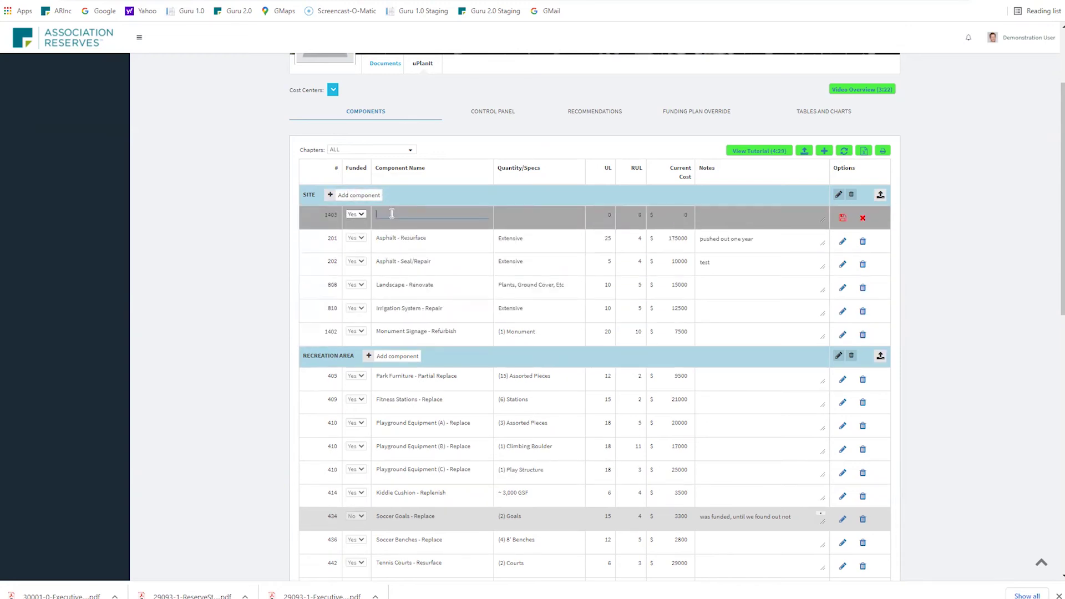
{"action": "type", "text": "Asphalt Resurface Phase II"}
{"action": "key", "text": "Tab"}
{"action": "type", "text": "Second half"}
- Give the new Phase II component UL 25, RUL 4, current cost 80000 and the note "second half", and save it
{"action": "key", "text": "Tab"}
{"action": "type", "text": "25"}
{"action": "key", "text": "Tab"}
{"action": "type", "text": "4"}
{"action": "key", "text": "Tab"}
{"action": "type", "text": "88600"}
{"action": "key", "text": "Tab"}
{"action": "type", "text": "second half"}
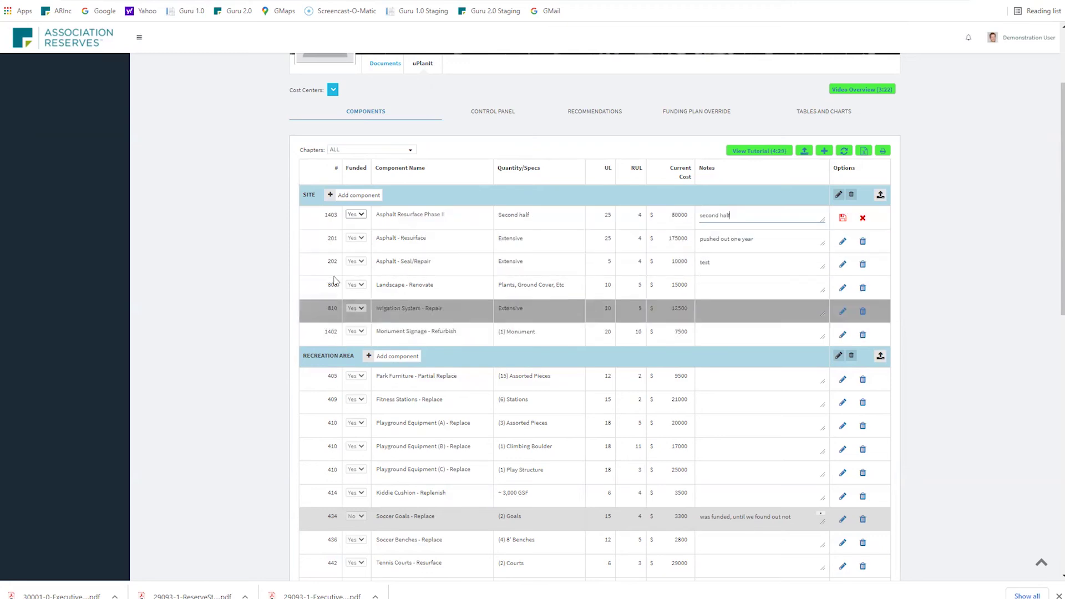
{"action": "left_click", "coordinate": [842, 218]}
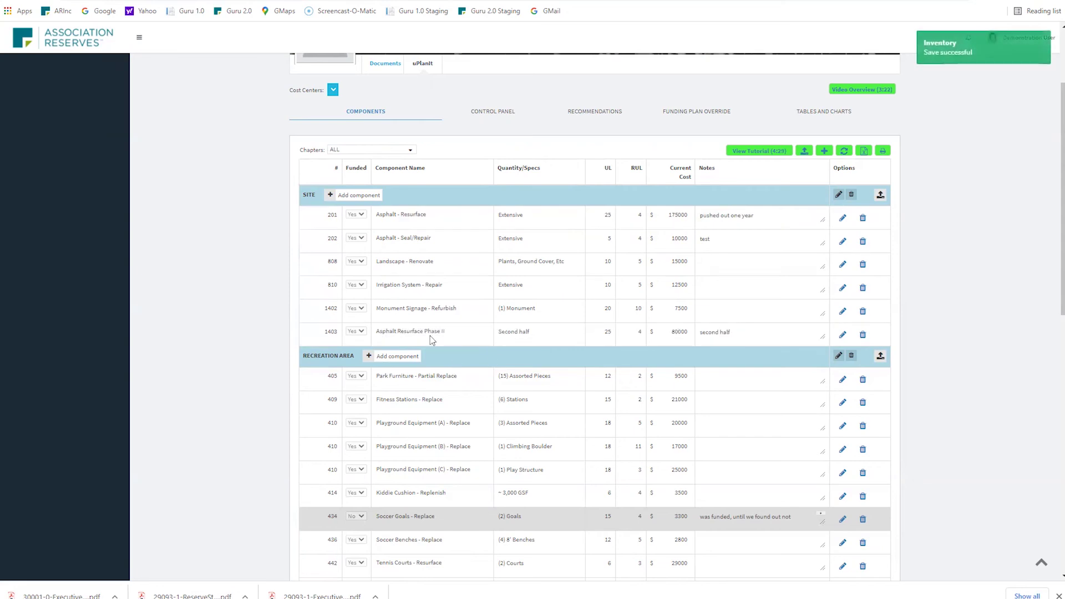
- Renumber the Asphalt Resurface Phase II component as 201 and save it
{"action": "left_click", "coordinate": [842, 335]}
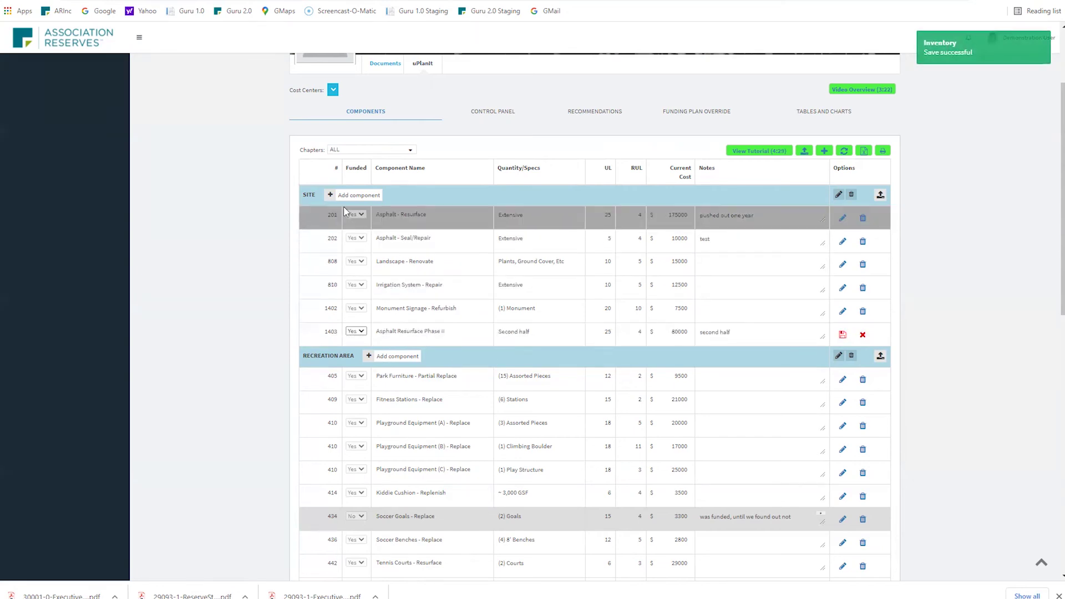
{"action": "left_click", "coordinate": [333, 331]}
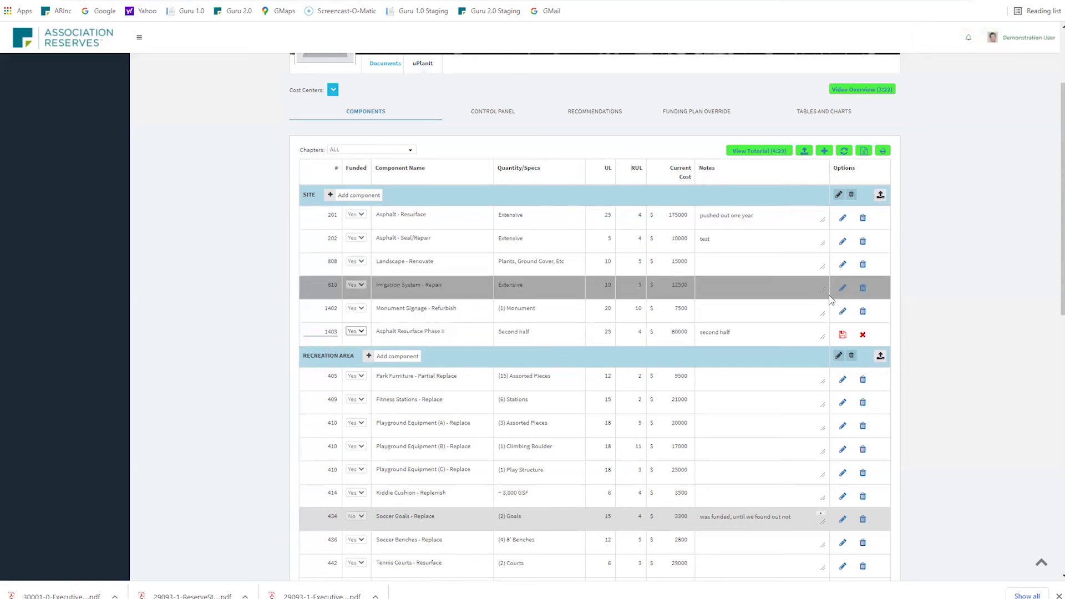
{"action": "key", "text": "BackSpace"}
{"action": "key", "text": "BackSpace"}
{"action": "key", "text": "BackSpace"}
{"action": "key", "text": "BackSpace"}
{"action": "type", "text": "201"}
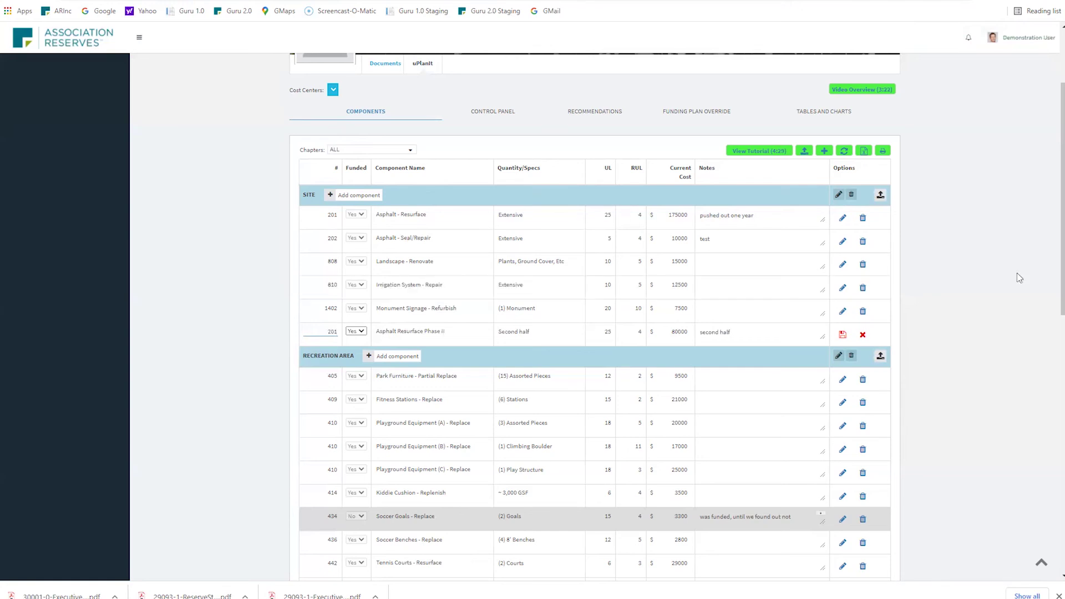
{"action": "left_click", "coordinate": [842, 335]}
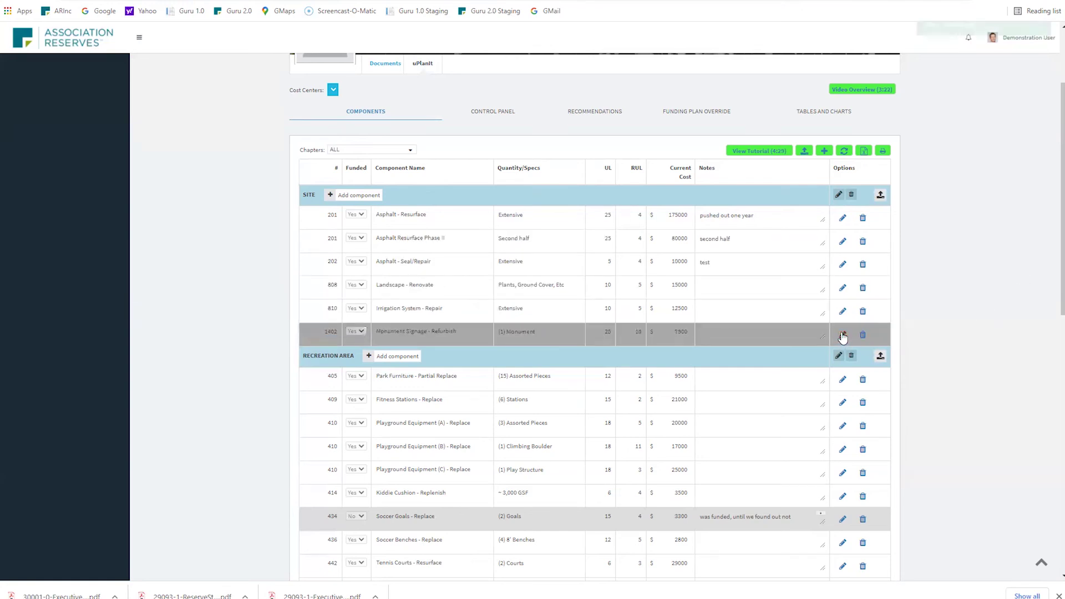
- Rename the first Asphalt - Resurface component to "Asphalt - Resurface Phase I" and set its quantity to "First half"
{"action": "left_click", "coordinate": [842, 217]}
{"action": "left_click", "coordinate": [450, 219]}
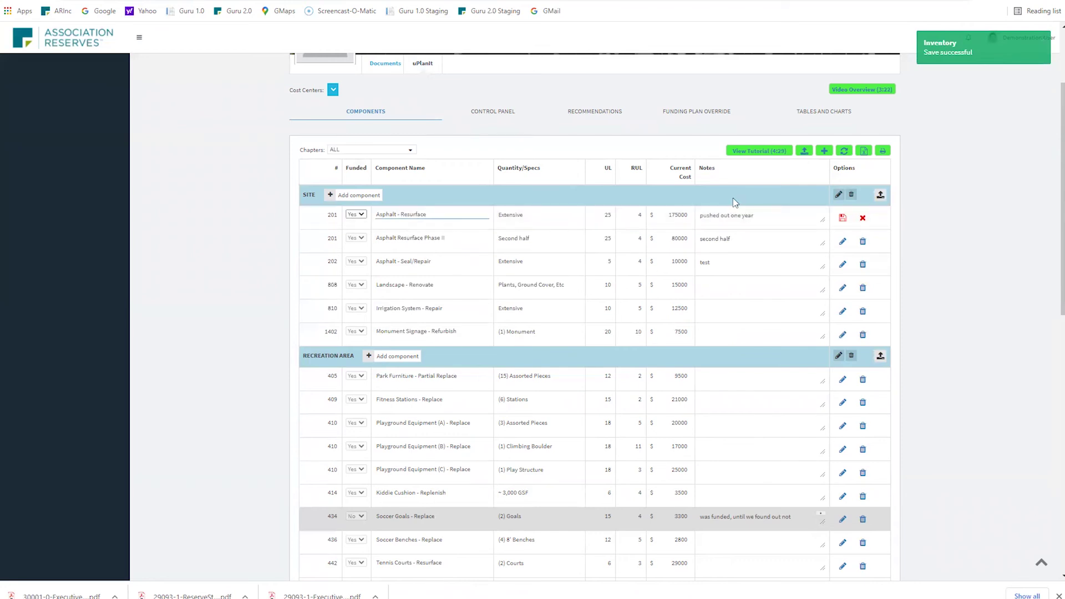
{"action": "type", "text": "Phase"}
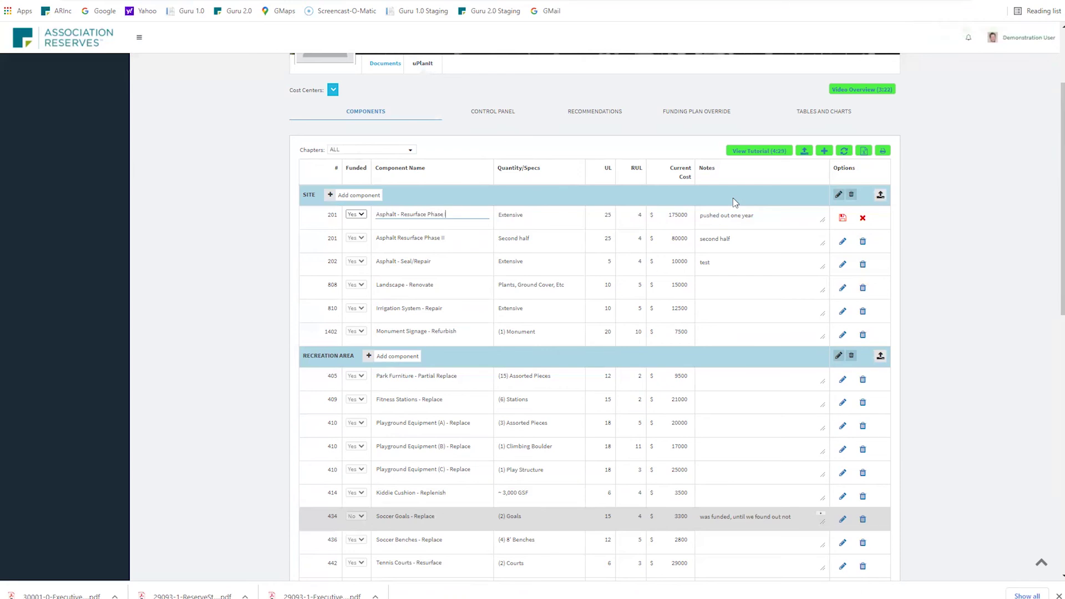
{"action": "type", "text": " I"}
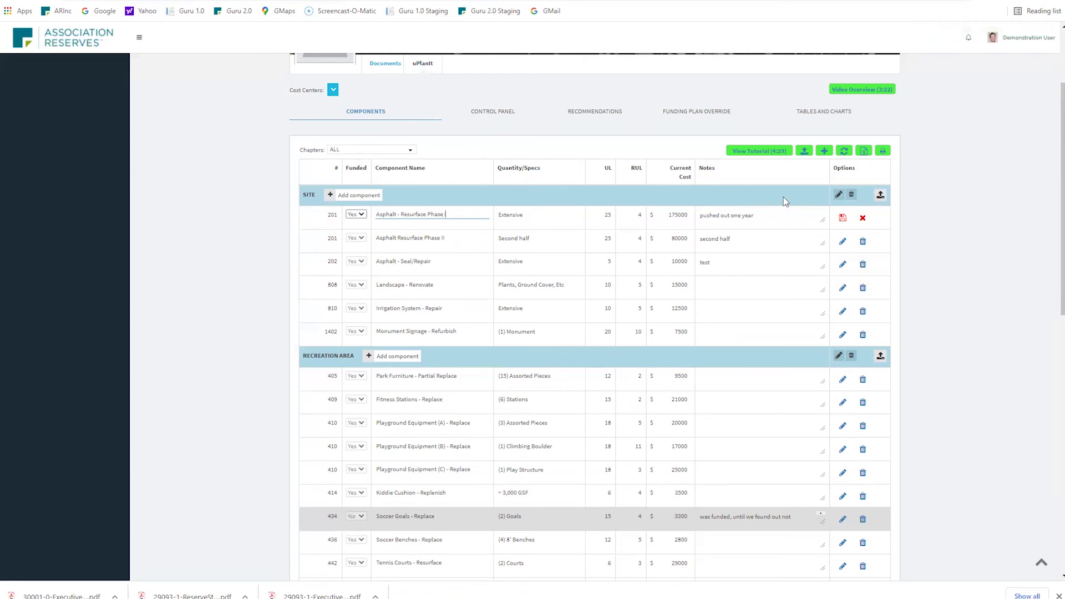
{"action": "left_click", "coordinate": [535, 214]}
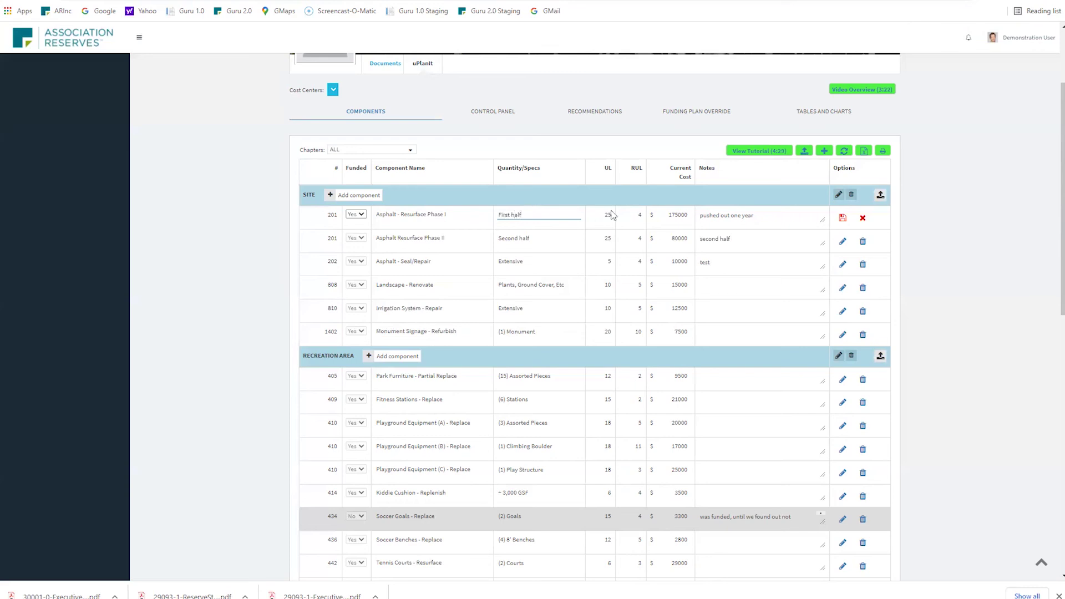
- Set the Phase I component's RUL to 3, current cost to 80000 and note to "first half", and save it
{"action": "left_click", "coordinate": [640, 214]}
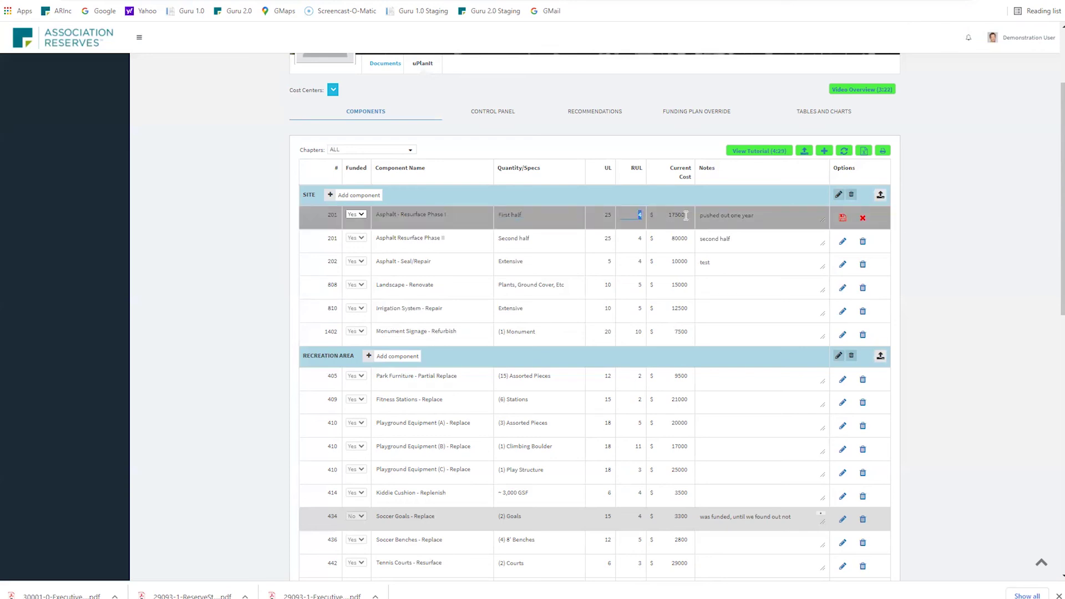
{"action": "type", "text": "3"}
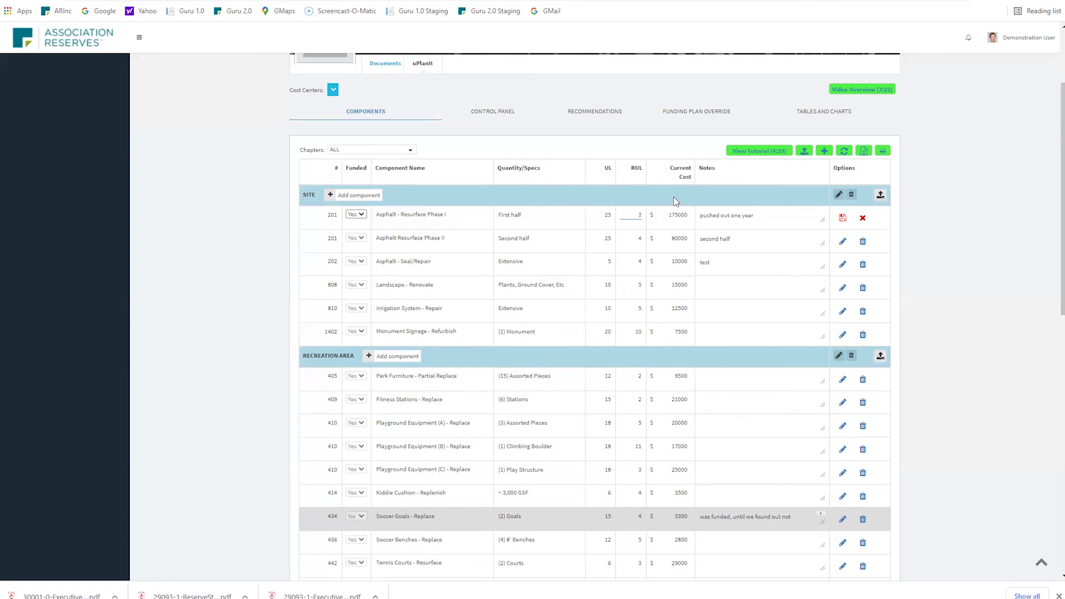
{"action": "key", "text": "Tab"}
{"action": "left_click", "coordinate": [760, 214]}
{"action": "left_click", "coordinate": [841, 218]}
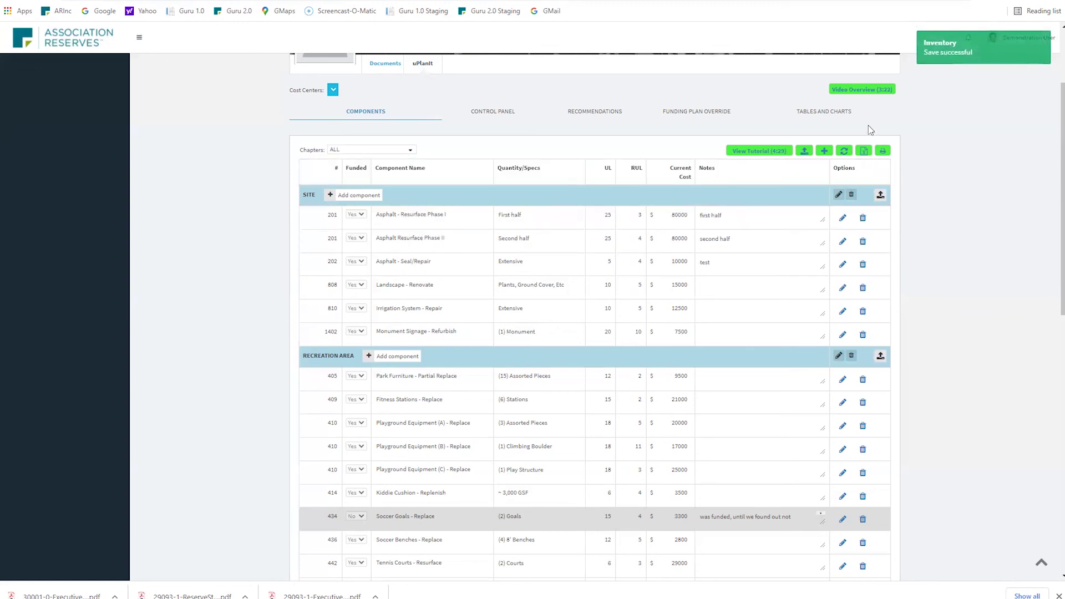
- Check the Annual Expenses chart for the effect of the phased asphalt work and return to the component list
{"action": "left_click", "coordinate": [832, 113]}
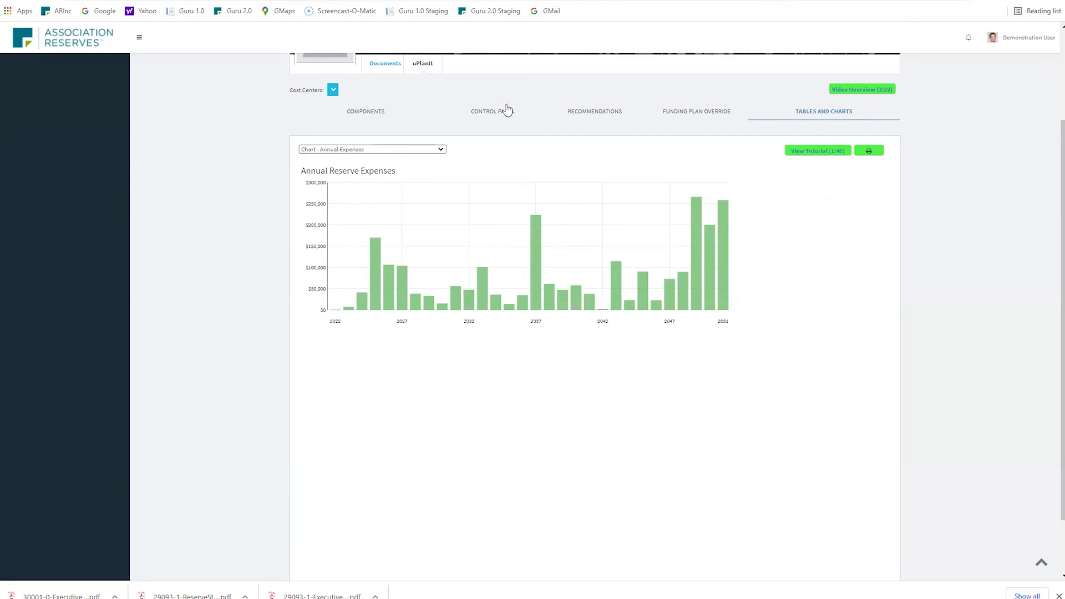
{"action": "left_click", "coordinate": [374, 115]}
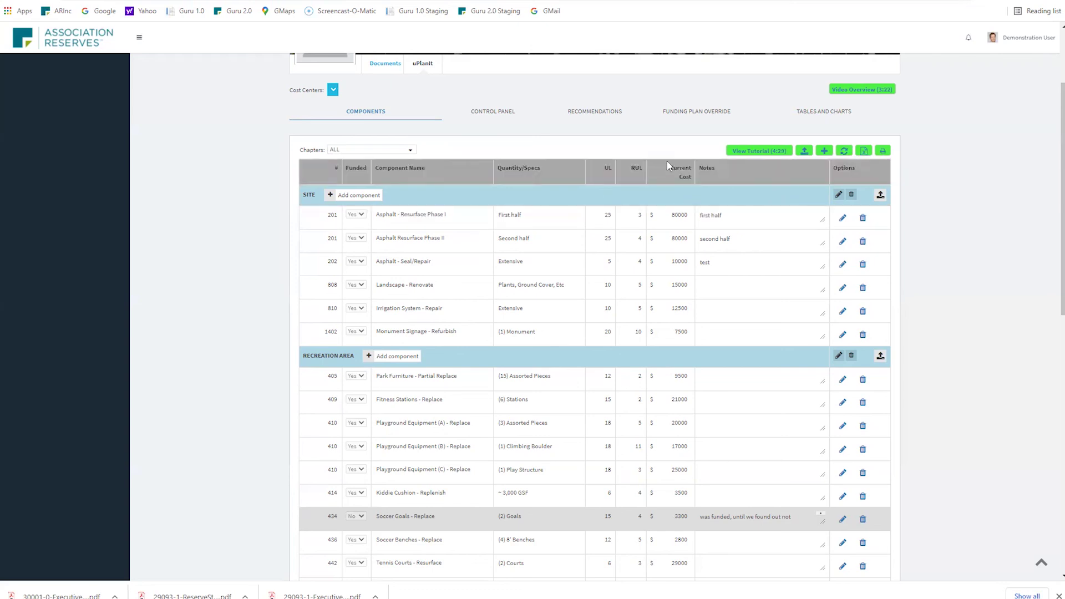
- Reset the component list to its original data and repeat the reset once the list reloads, confirming both times
{"action": "left_click", "coordinate": [844, 151]}
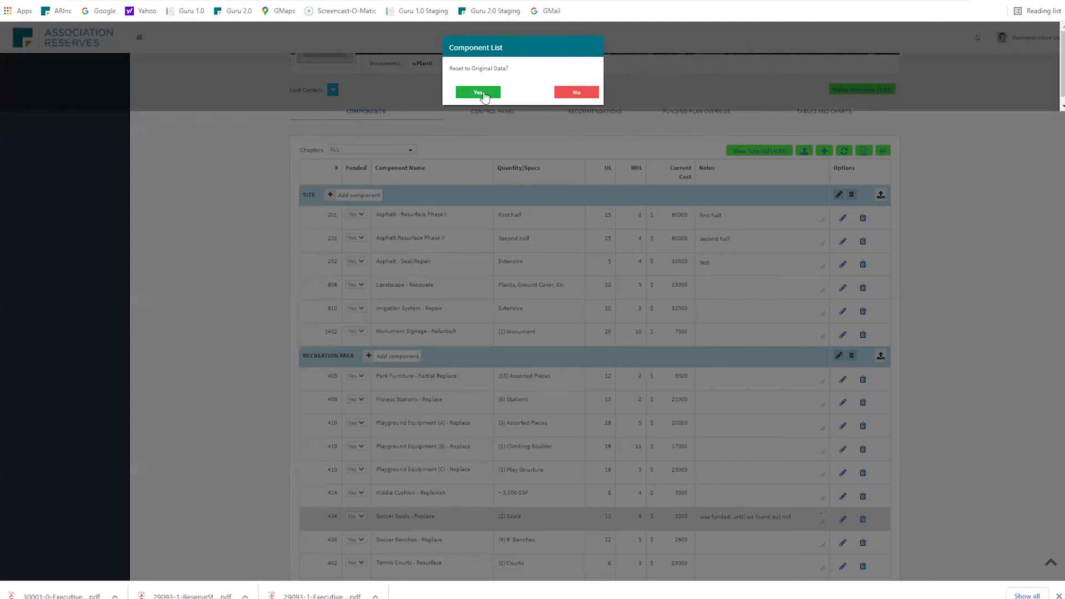
{"action": "left_click", "coordinate": [479, 92]}
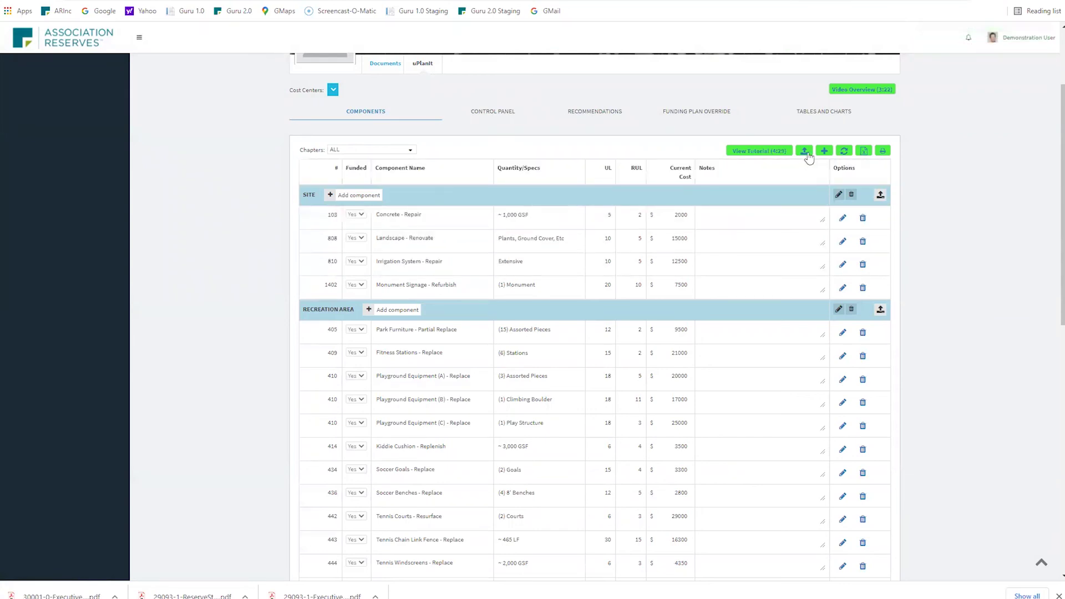
{"action": "left_click", "coordinate": [844, 151]}
{"action": "left_click", "coordinate": [494, 95]}
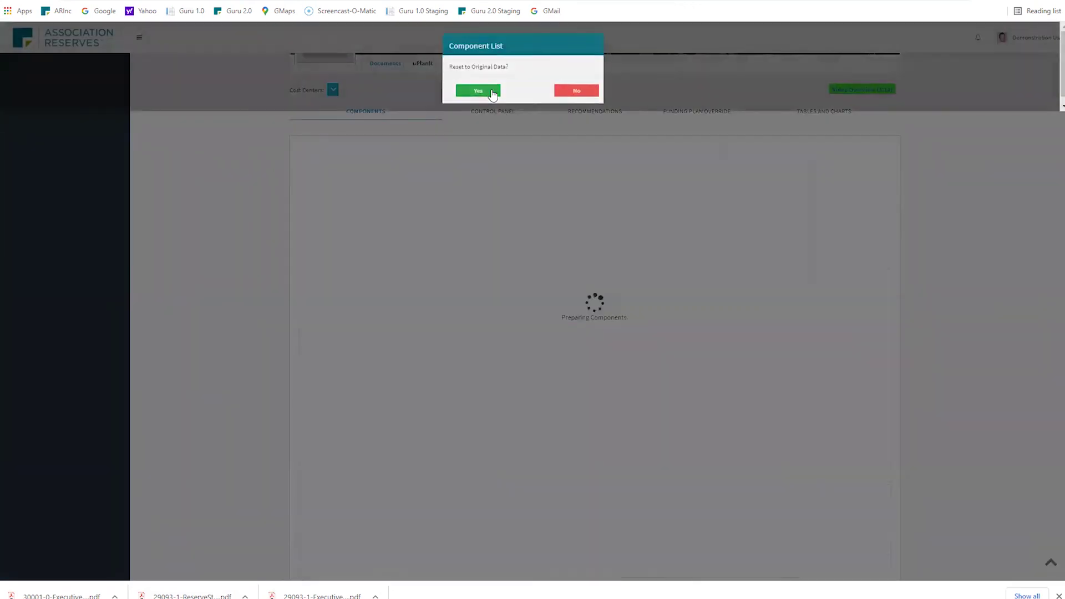